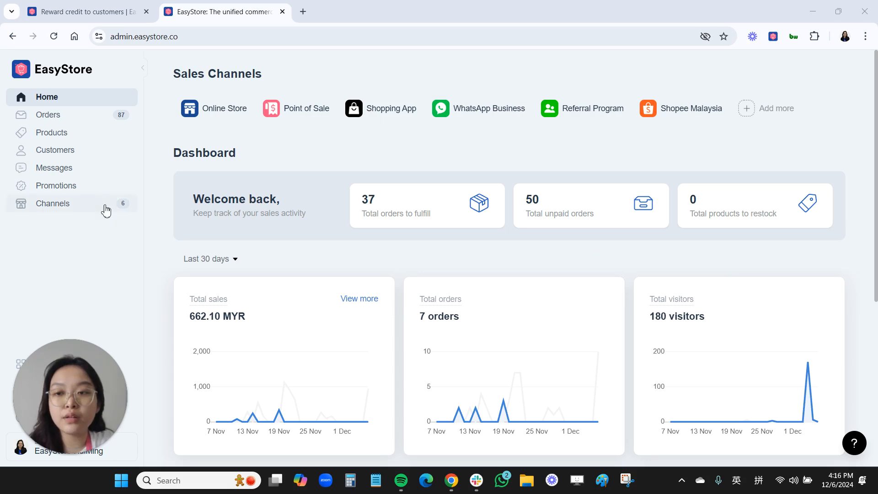
Go to Promotions in the sidebar to show the Discounts list
click(95, 194)
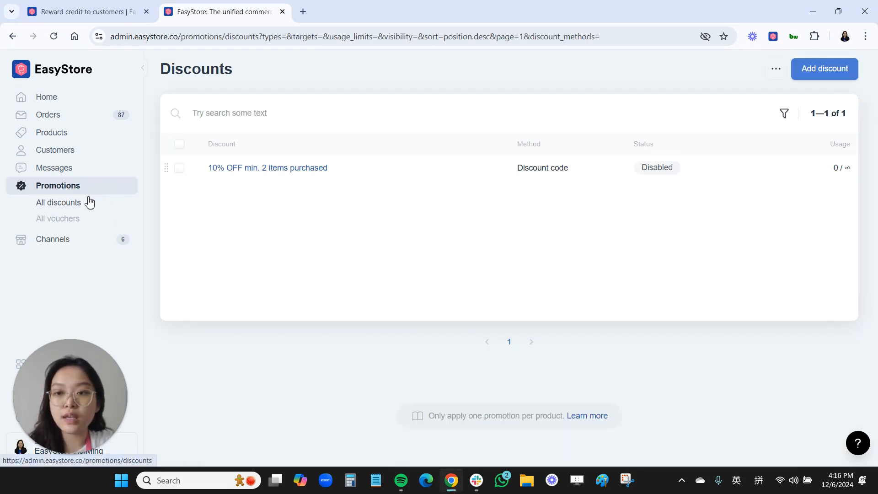
Choose Add discount to bring up the Start from templates chooser
click(813, 79)
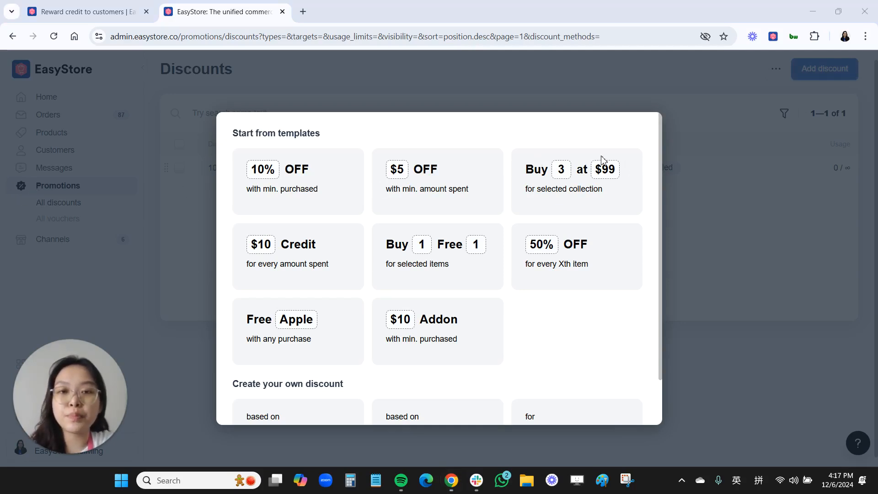
Use the $10 Credit template and retitle it 'RM10 Credit for every RM100 spent'
click(294, 259)
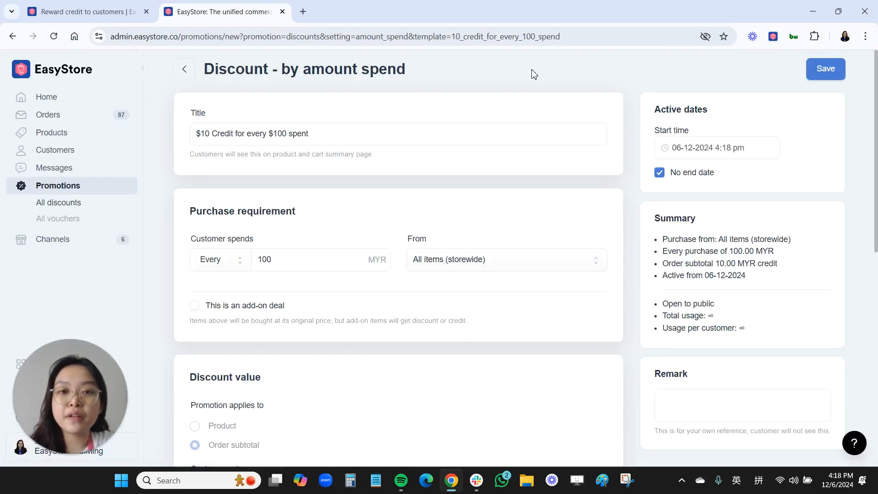
click(197, 134)
key(Delete)
text(RM)
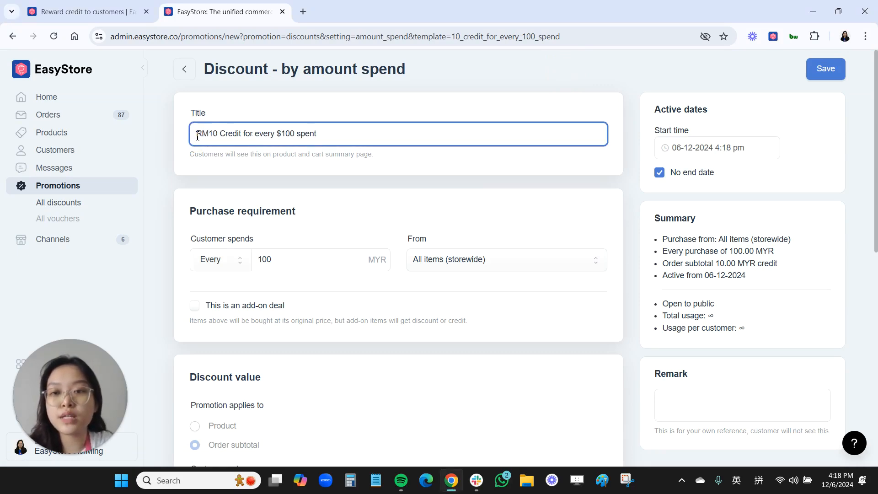
click(278, 136)
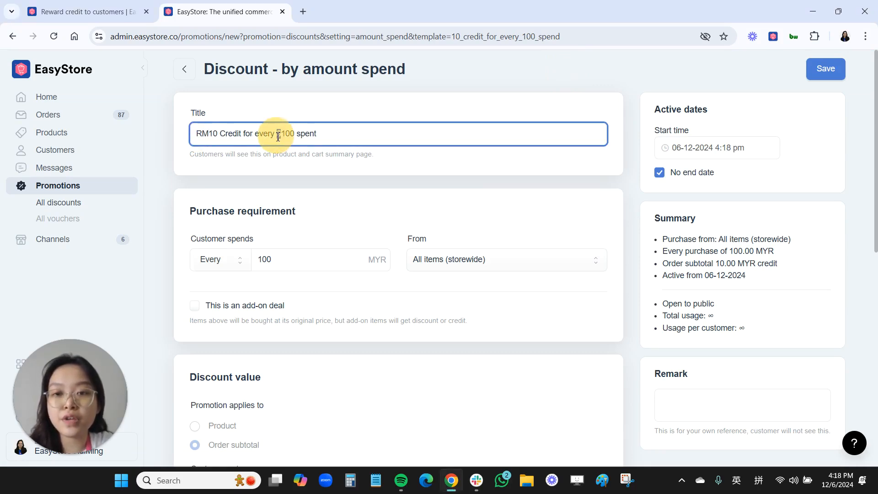
key(Delete)
text(RM)
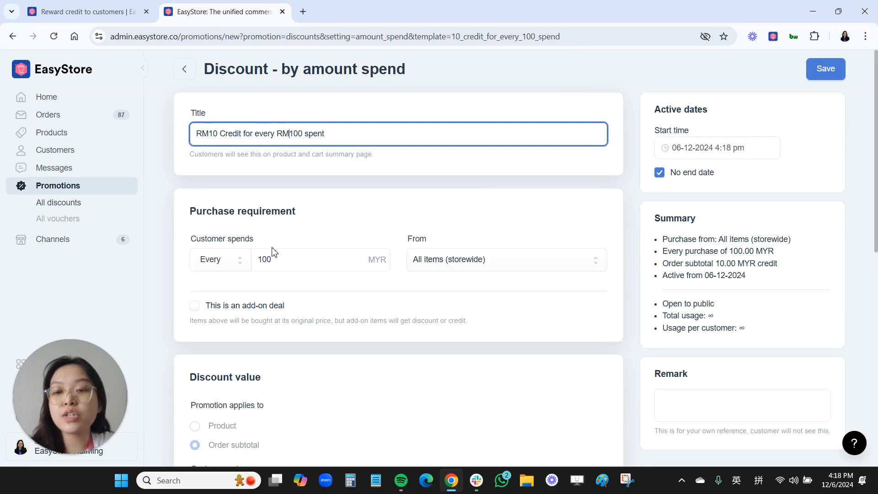
Confirm the spend condition stays Every and qualifying items stay storewide
scroll(274, 252, down, 1)
click(225, 207)
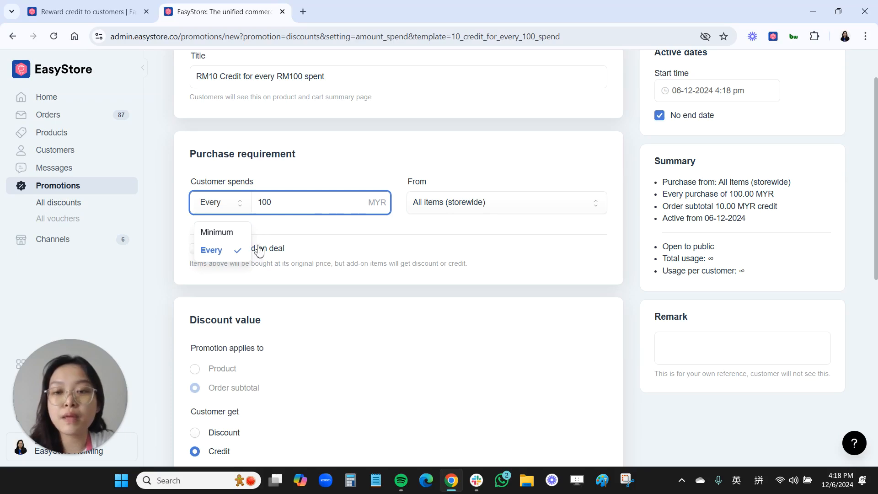
click(223, 256)
click(455, 208)
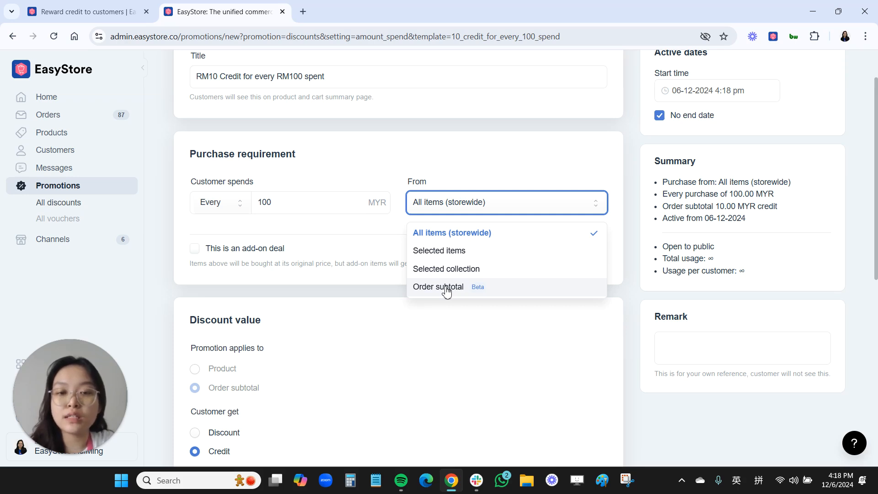
click(360, 293)
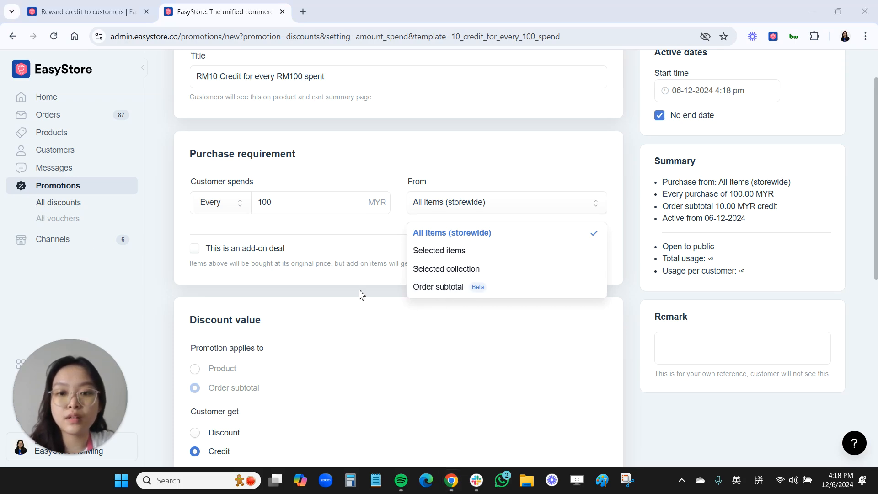
scroll(360, 293, down, 3)
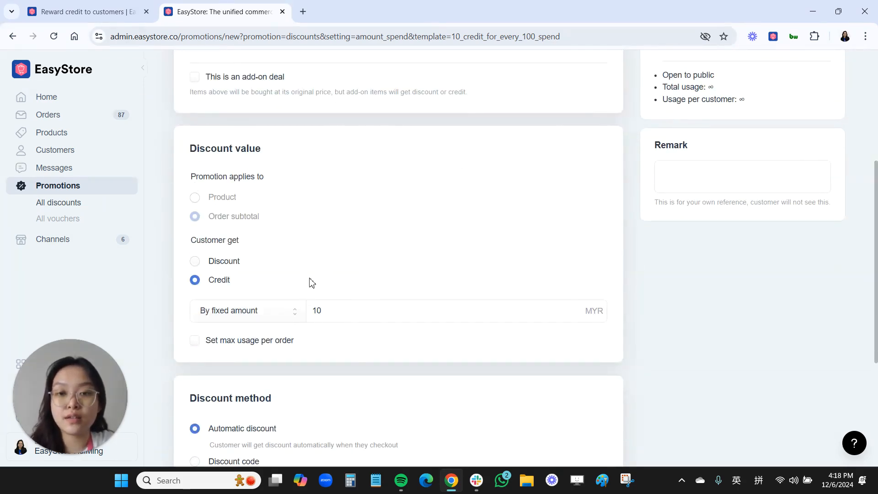
Enable Set max usage per order and set it to 3 times
click(226, 314)
click(339, 310)
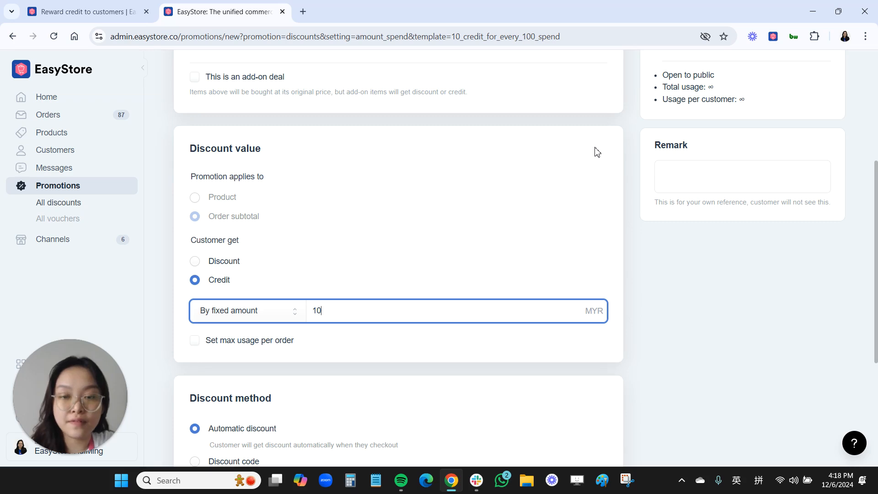
scroll(334, 254, down, 1)
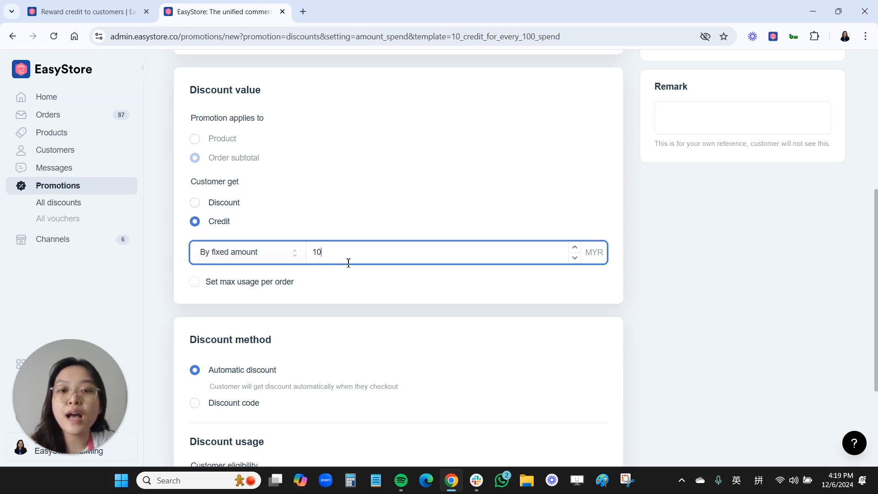
click(196, 283)
scroll(264, 295, down, 1)
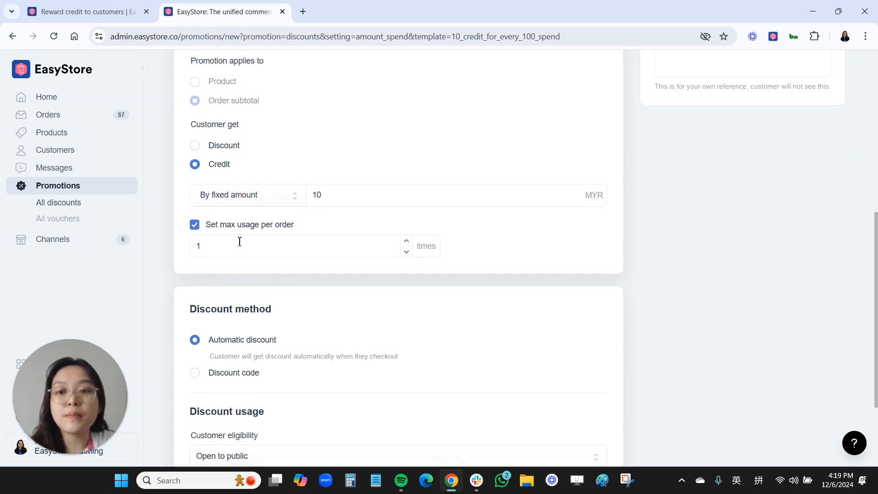
drag(217, 251, 198, 253)
text(3)
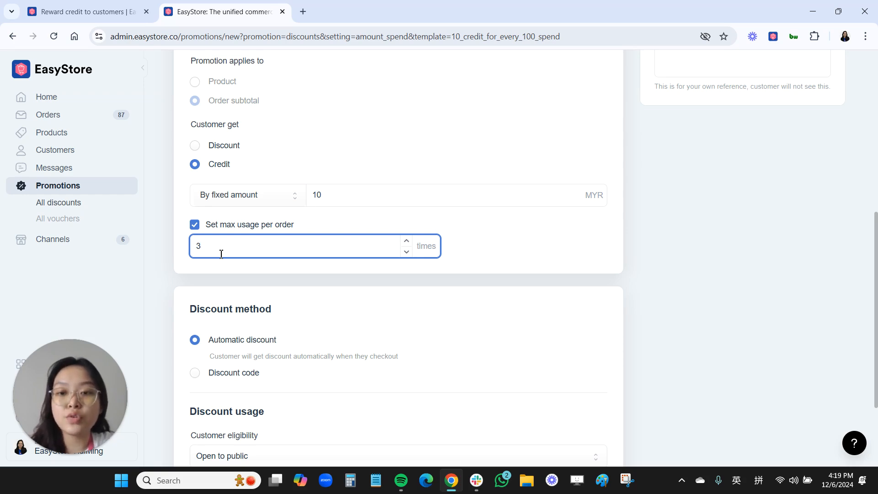
double_click(198, 246)
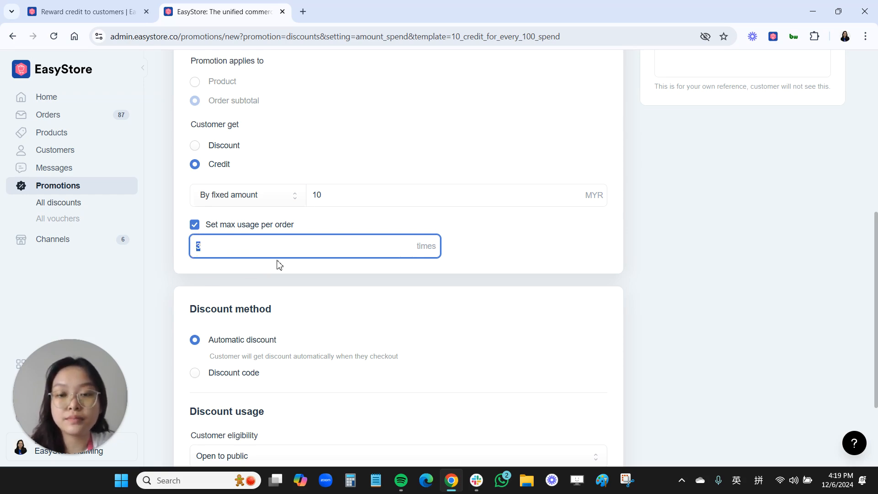
scroll(293, 270, down, 3)
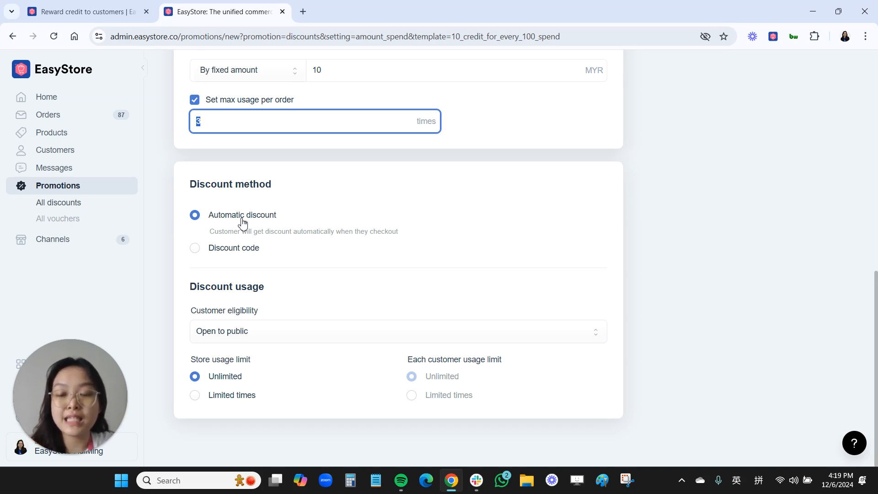
Switch to Discount code and add the code 10CREDIT
click(195, 248)
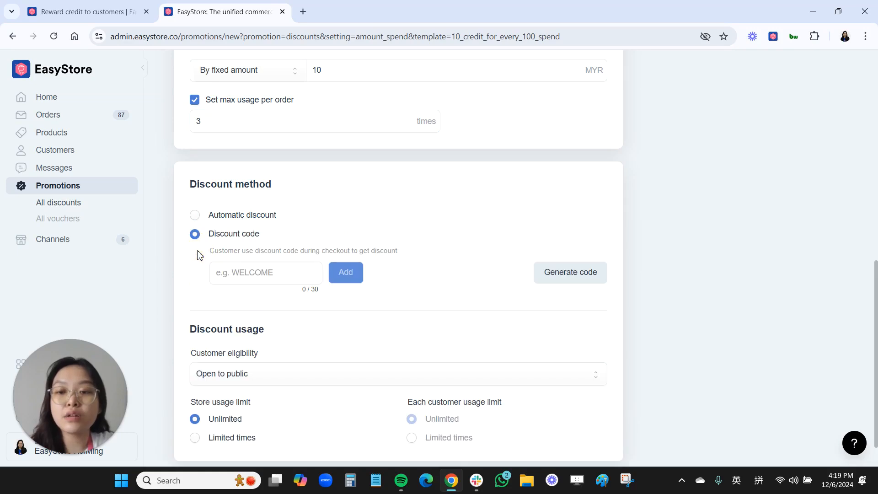
click(241, 273)
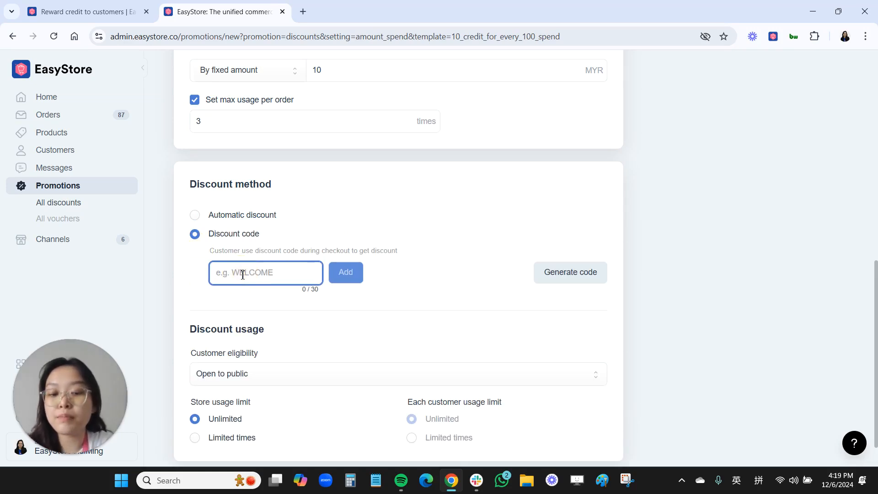
text(10CREDIT)
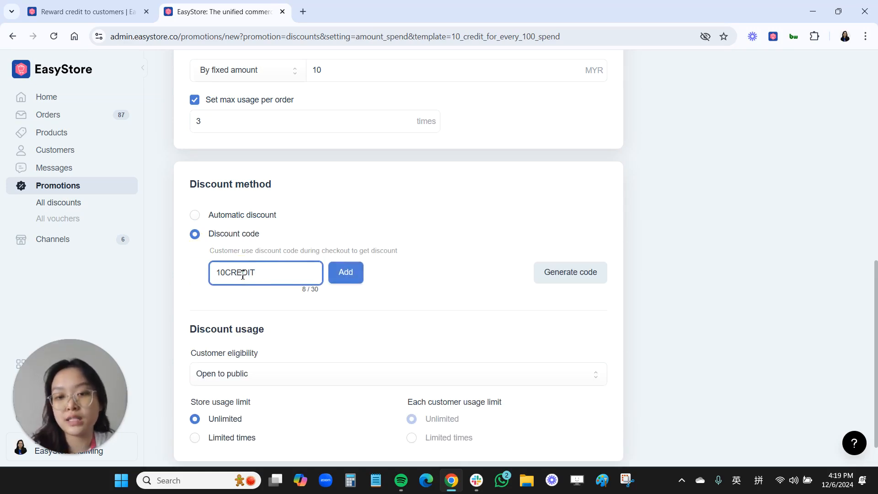
click(346, 276)
scroll(346, 276, down, 1)
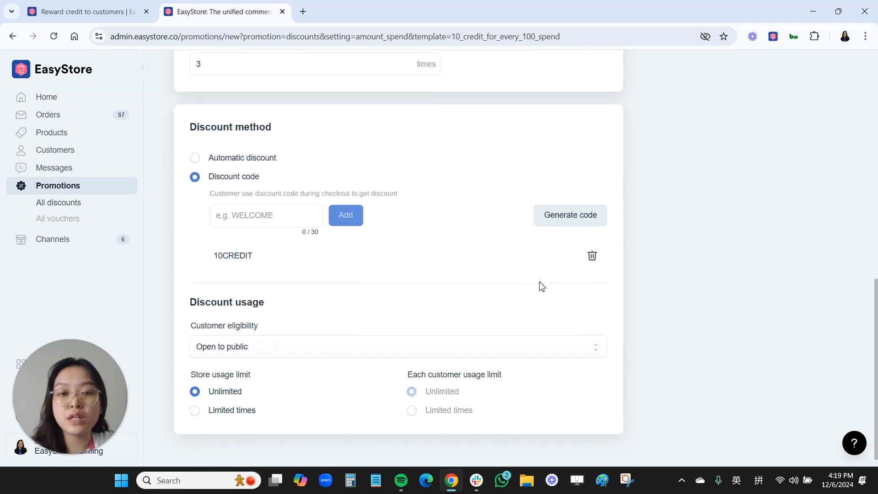
scroll(540, 287, up, 1)
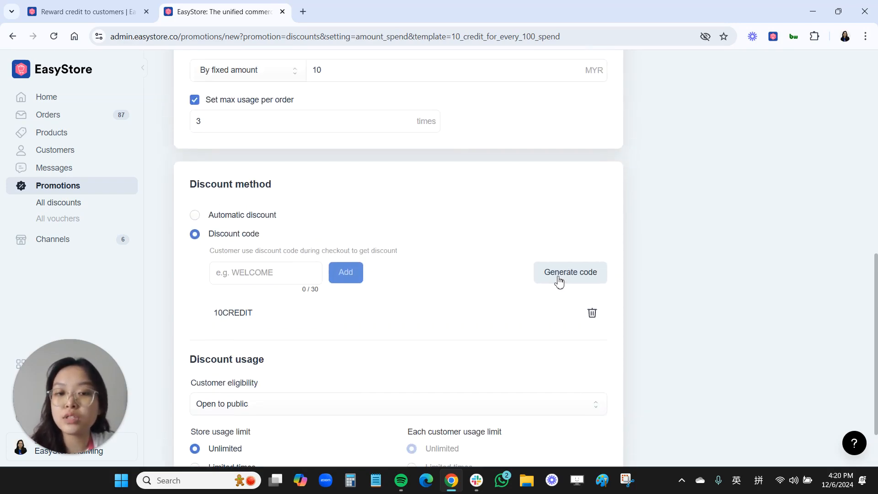
Generate an extra random code, 2R7Y6M5NE1
click(559, 280)
scroll(302, 343, down, 1)
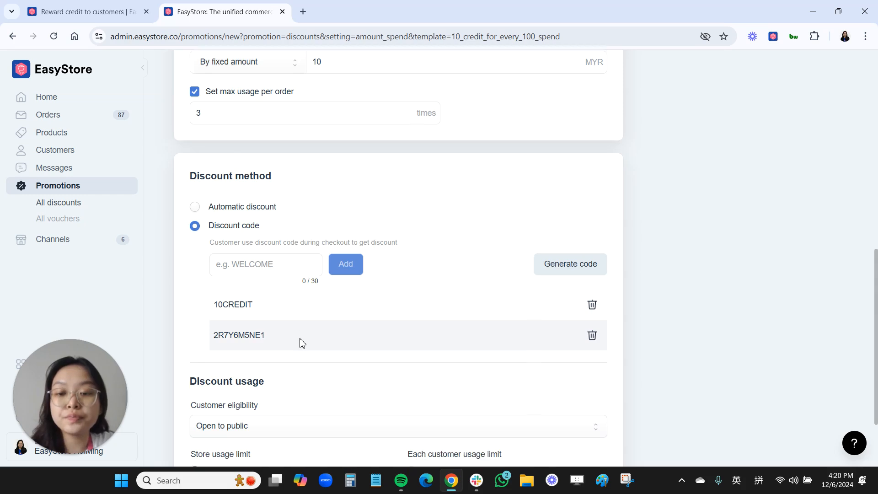
scroll(302, 343, down, 2)
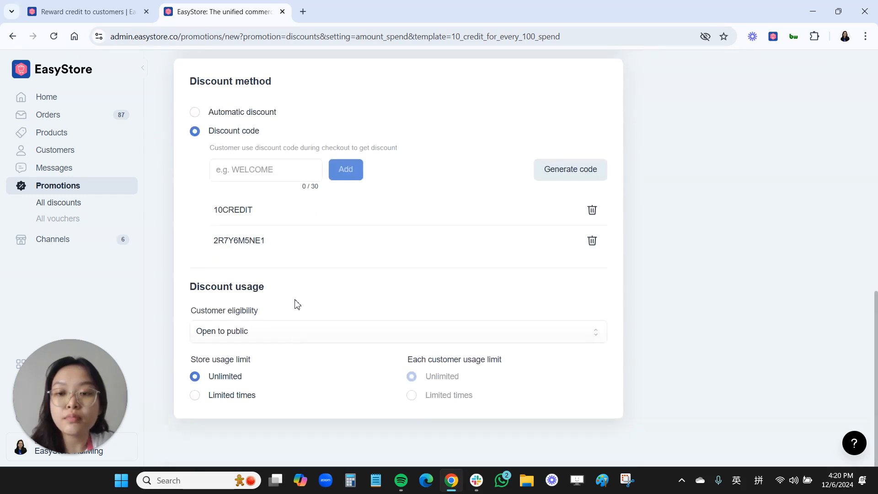
click(273, 336)
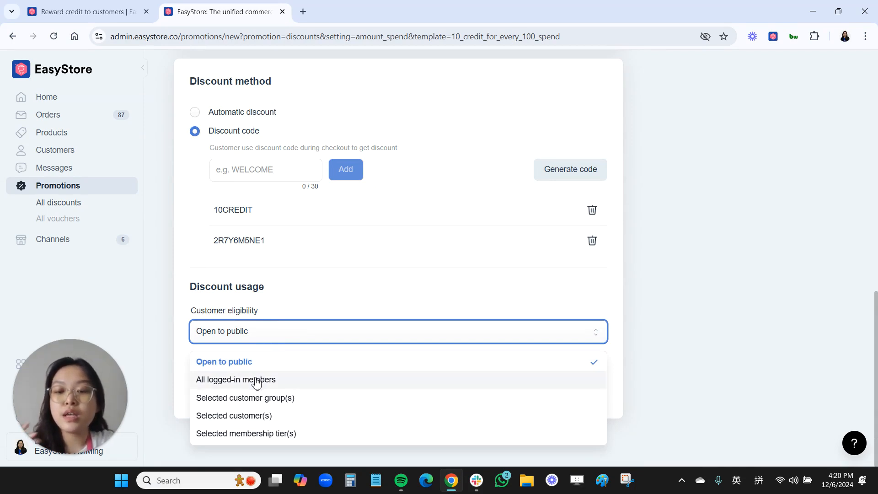
Restrict customer eligibility to selected membership tiers, choosing only Diamond
click(268, 433)
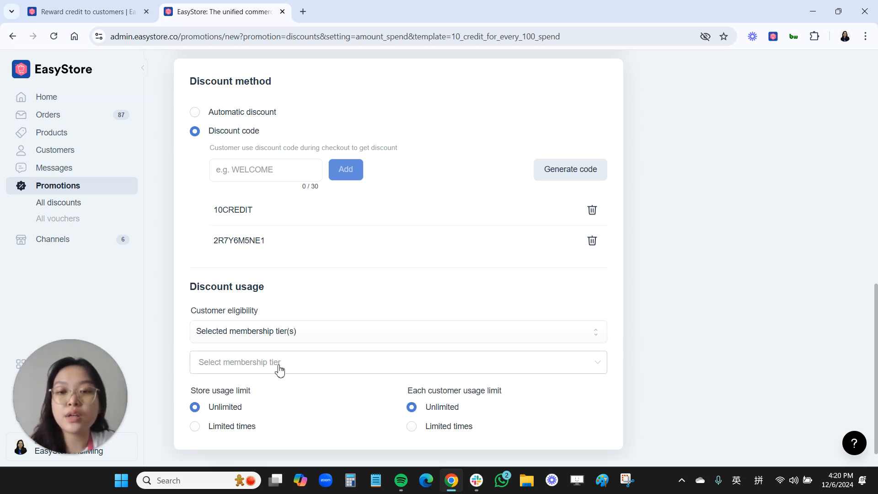
click(280, 363)
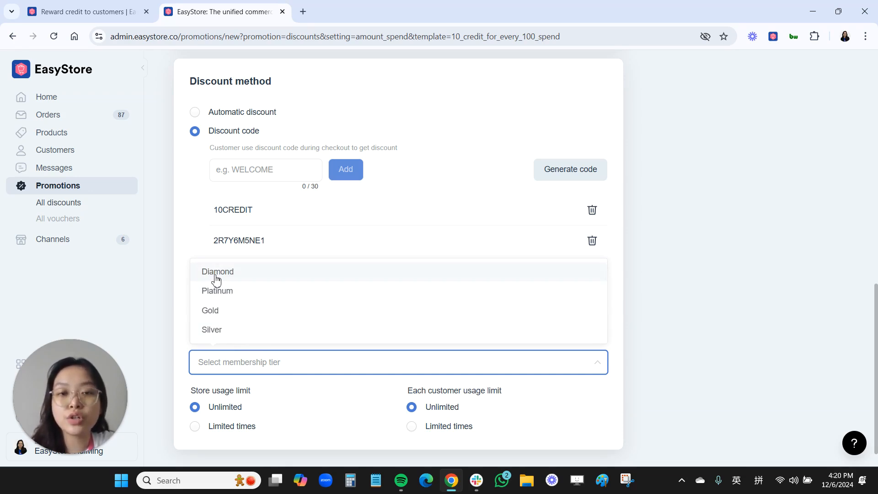
click(239, 274)
click(316, 415)
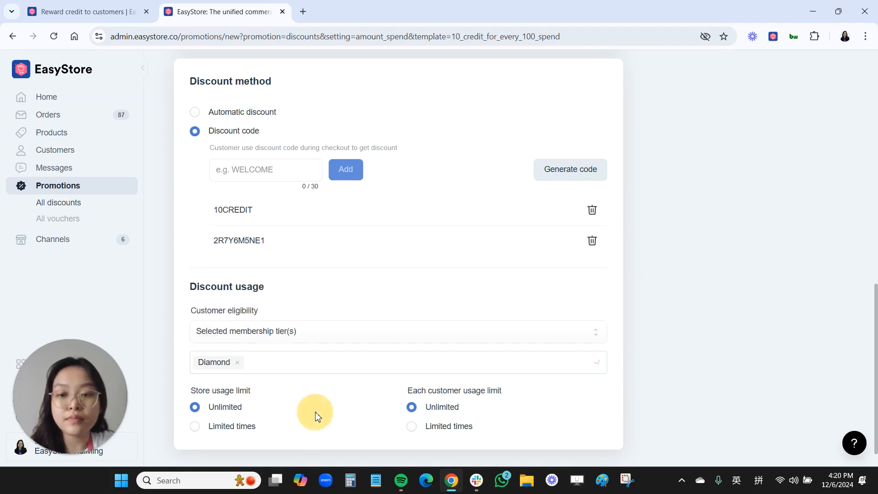
scroll(327, 417, down, 1)
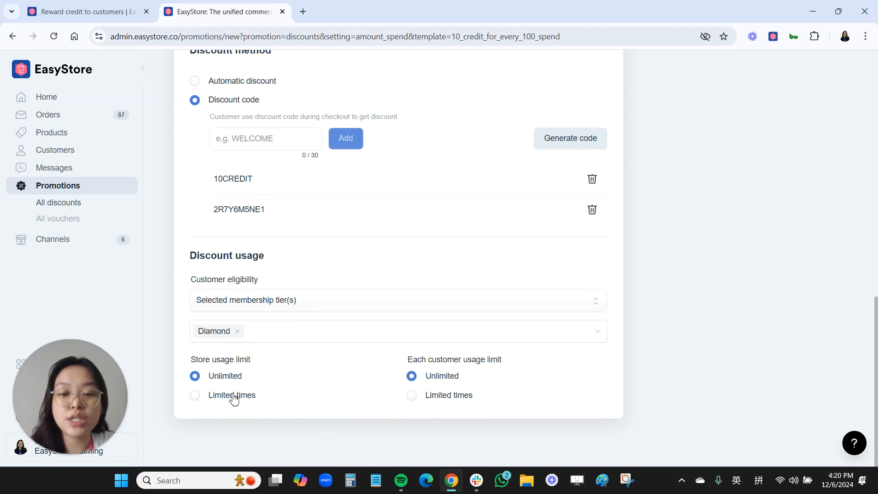
Set the store usage limit to Limited times, 100
click(196, 396)
click(238, 417)
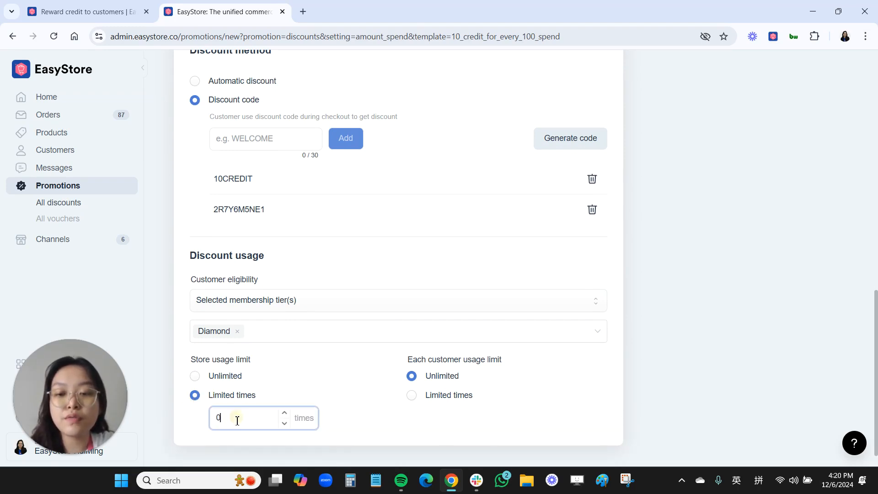
double_click(246, 419)
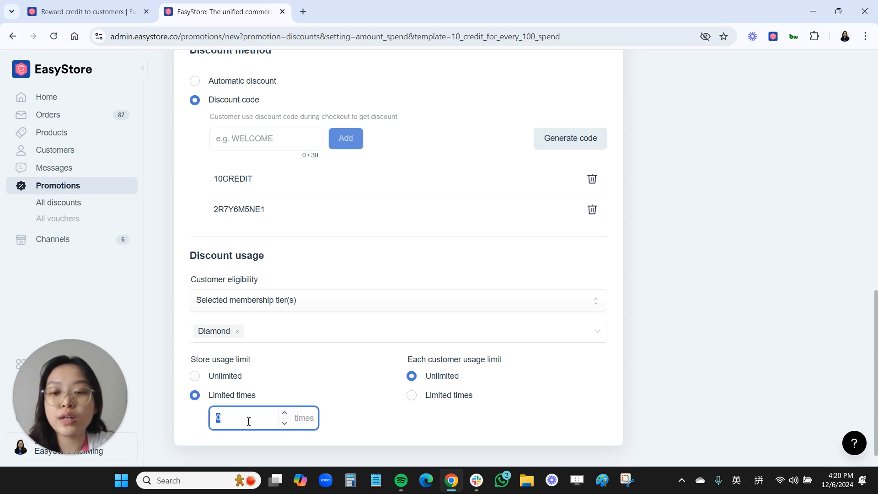
text(100)
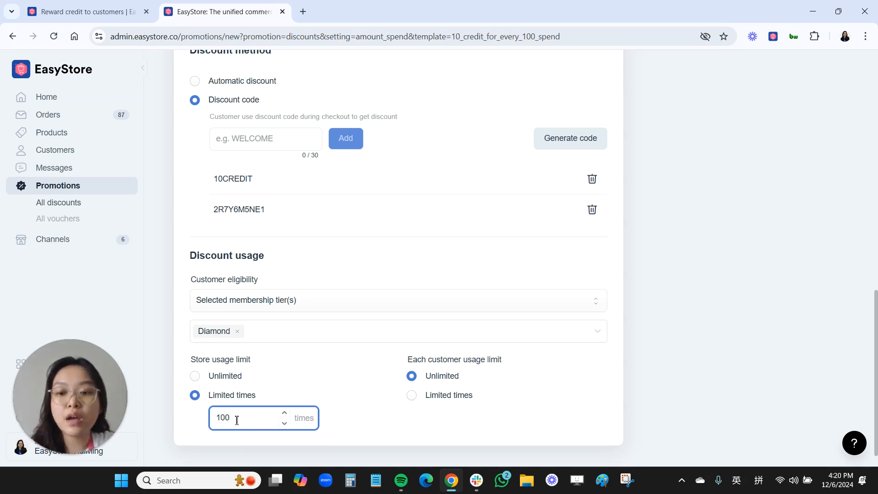
Set each customer's usage limit to Limited times, 2
click(414, 397)
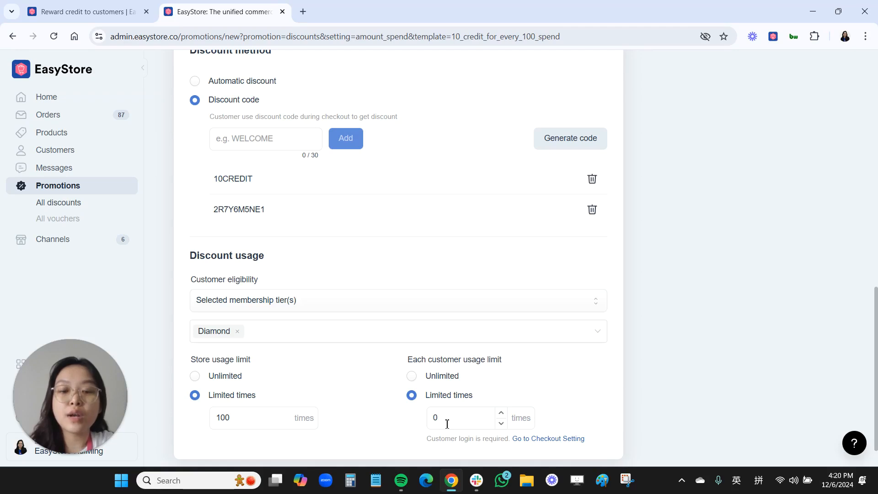
click(435, 419)
double_click(434, 420)
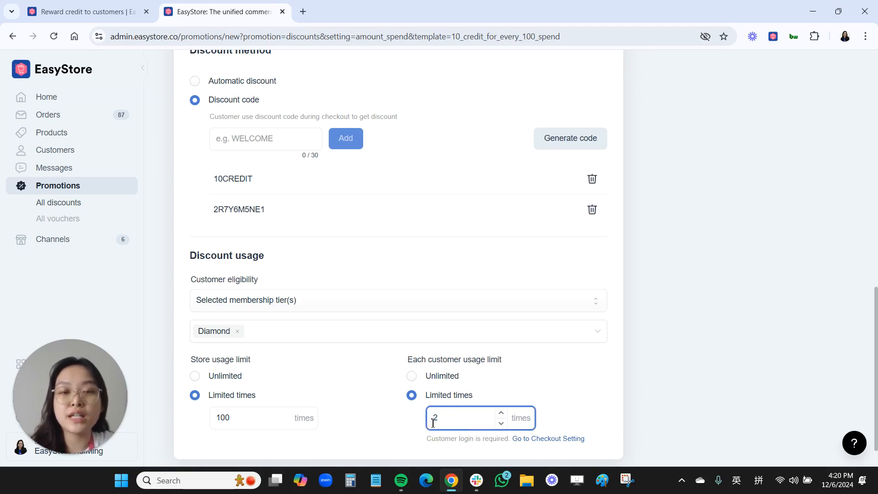
text(2)
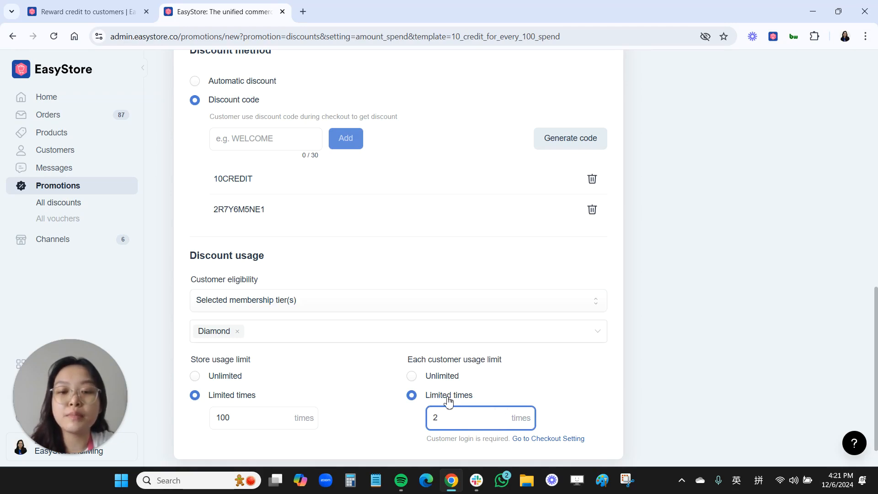
double_click(435, 423)
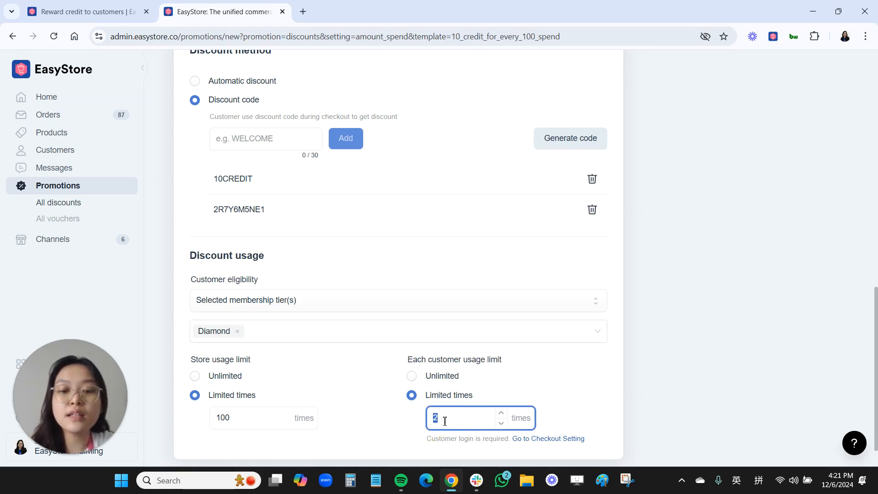
click(445, 422)
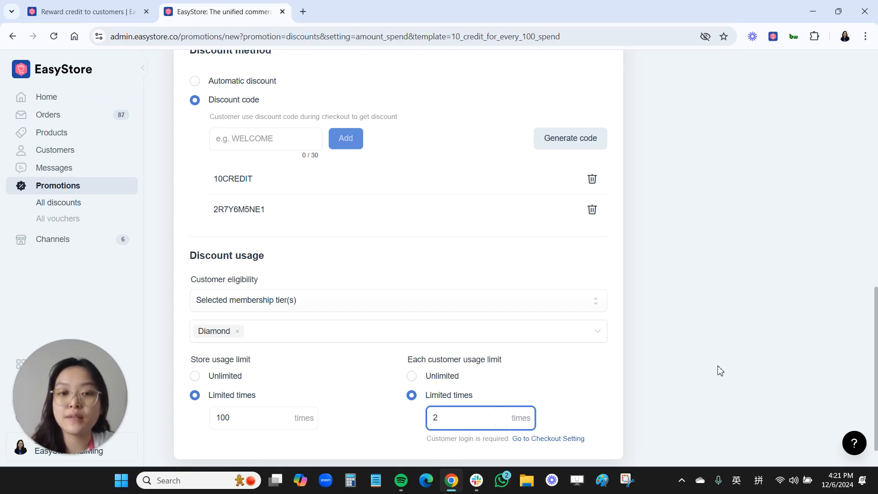
Save the RM10 credit discount so it lists as active with 0/100 usage
scroll(663, 339, up, 15)
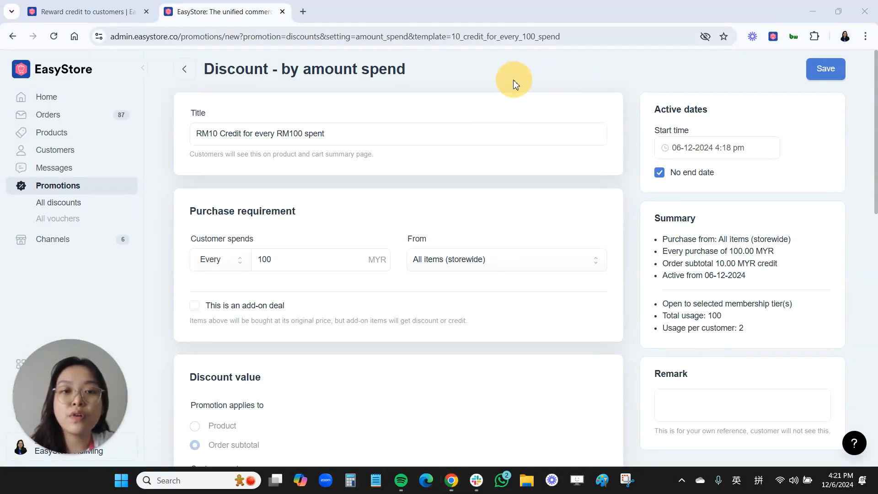
click(831, 67)
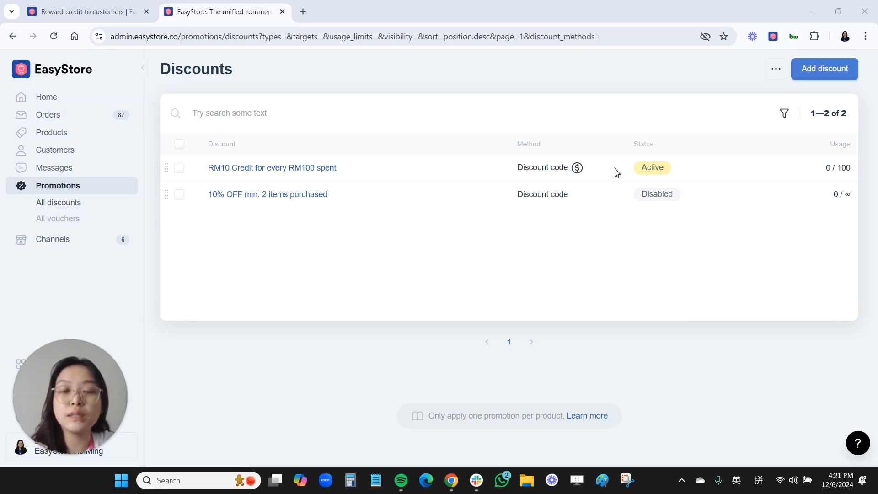
Add a new discount from the Amount spent card under Create your own discount
click(825, 70)
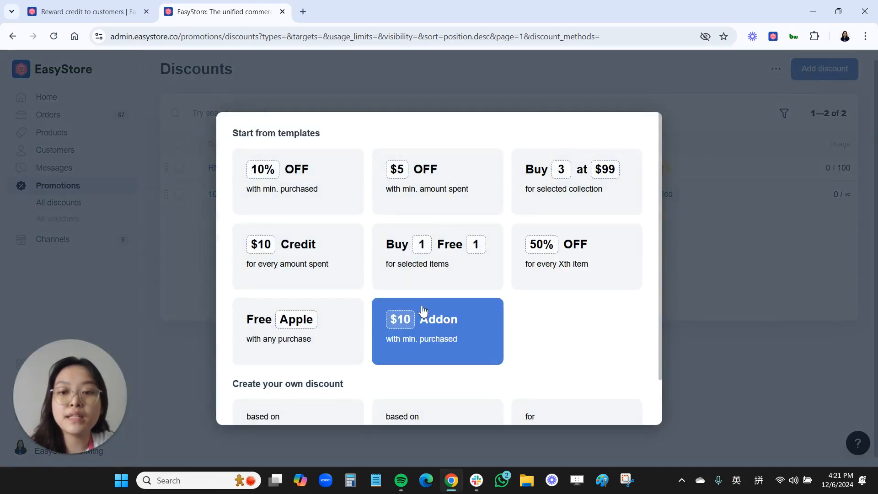
scroll(345, 339, down, 2)
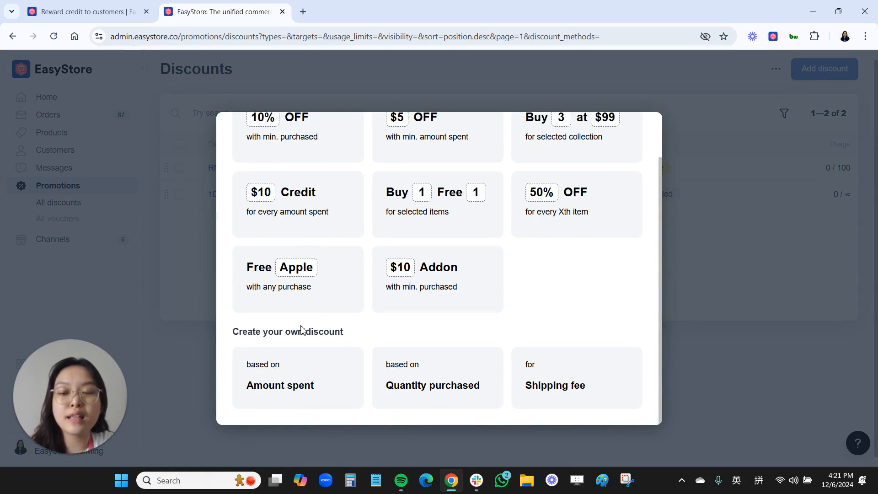
click(293, 384)
Title the discount 'Spend RM250 and above to get RM50 credits'
click(258, 136)
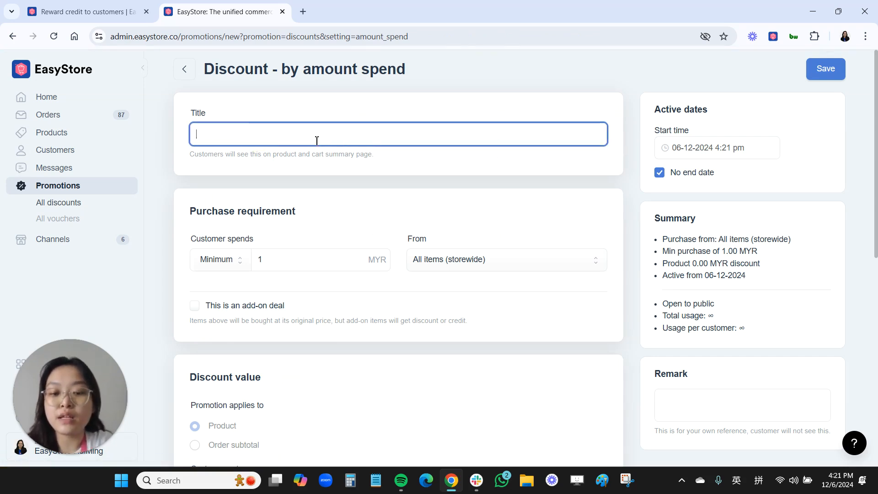
text(Spend)
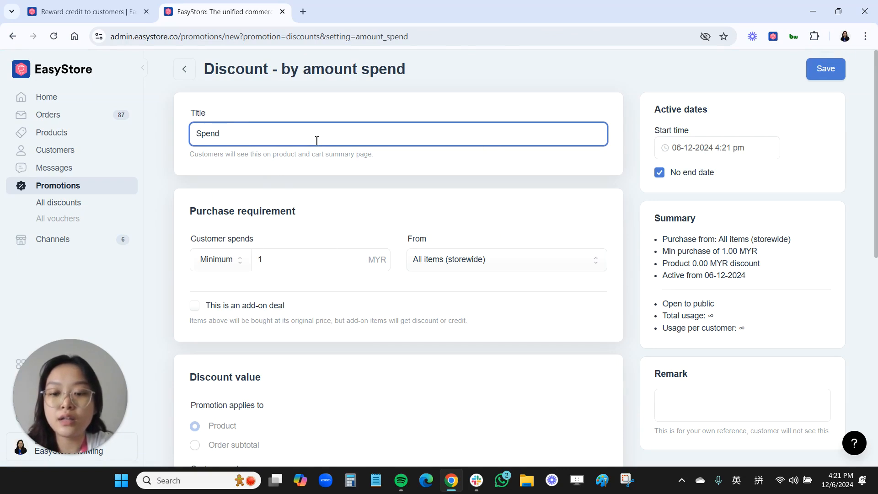
text( RM250 a)
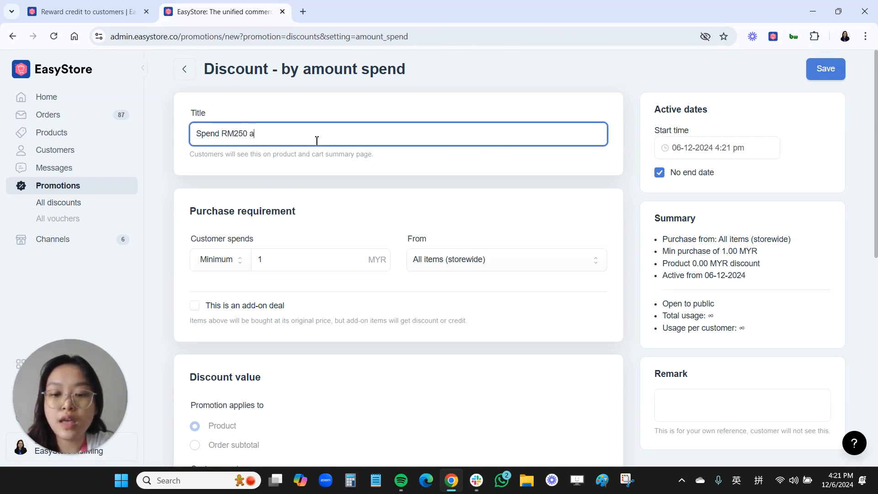
text(nd above to get RM50 cre)
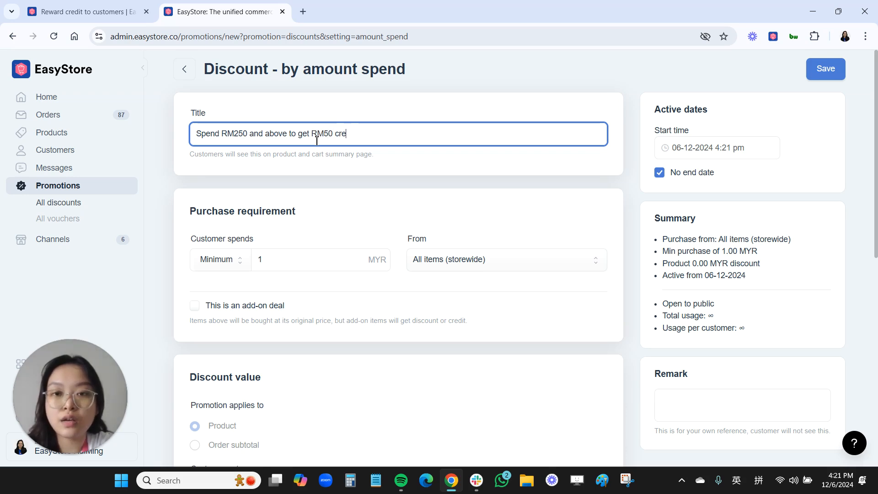
text(dits)
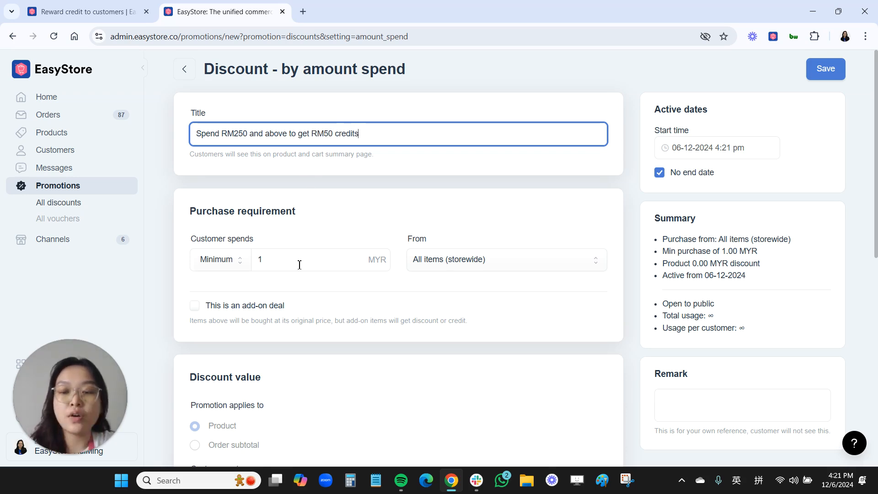
scroll(300, 261, down, 1)
Keep the Minimum spend condition and set the amount to 250 MYR
click(238, 204)
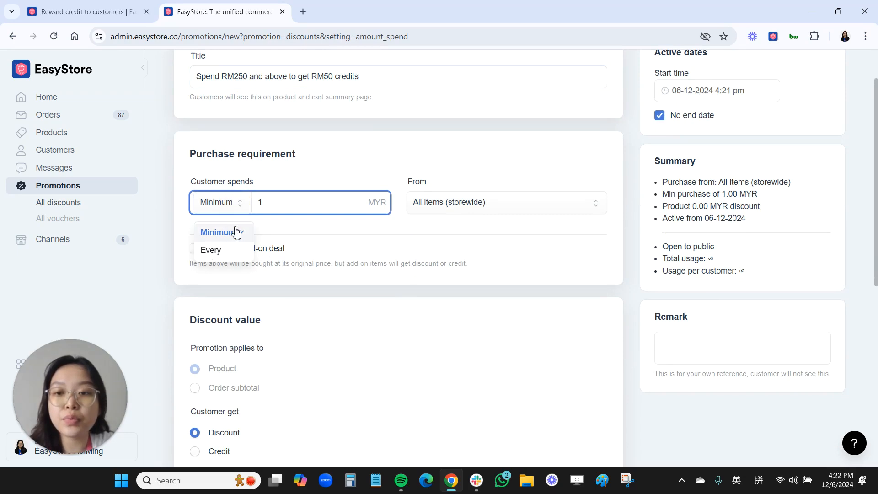
click(235, 230)
click(274, 202)
key(BackSpace)
text(250)
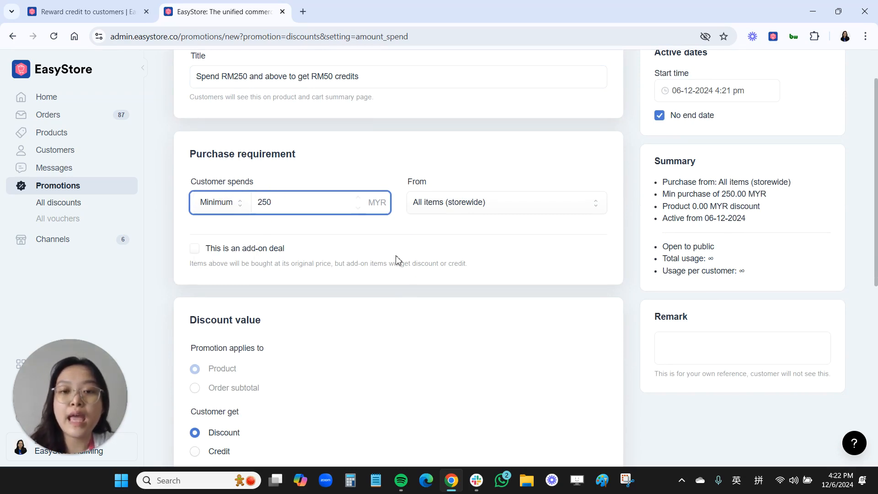
scroll(396, 260, up, 1)
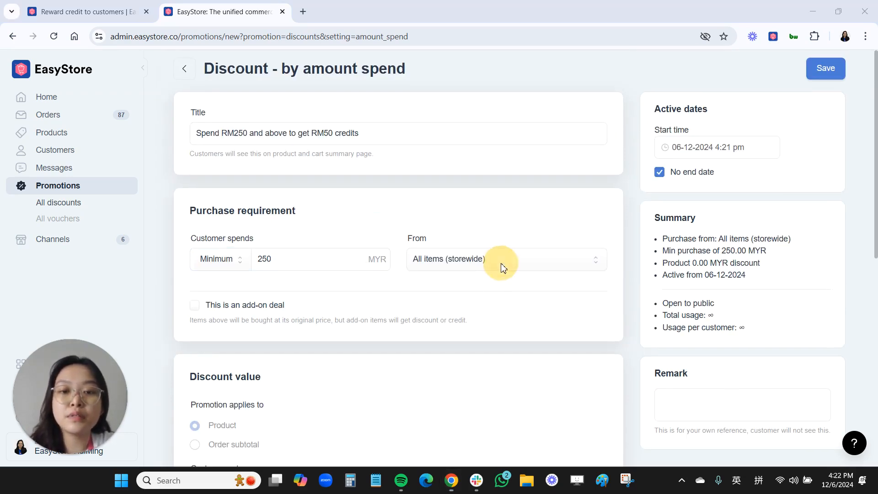
click(565, 267)
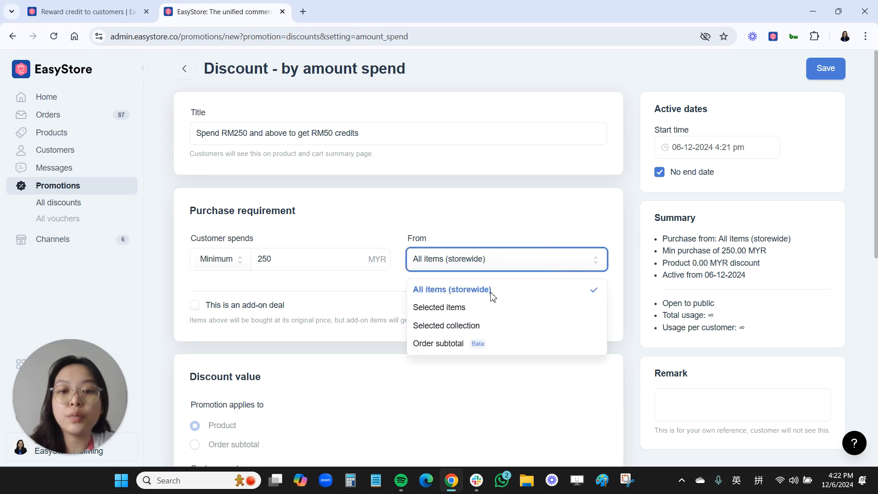
Switch the customer reward to Credit, by fixed amount, worth 50 MYR
click(373, 311)
scroll(374, 317, down, 2)
scroll(373, 316, down, 3)
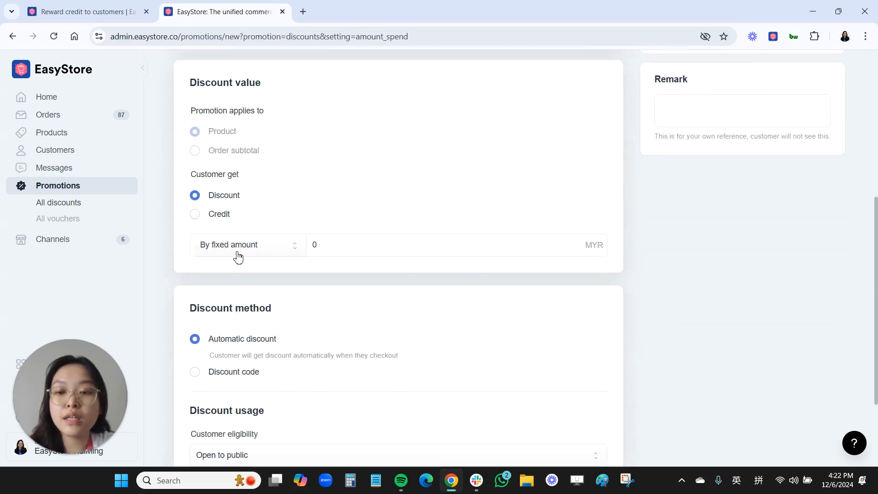
click(200, 216)
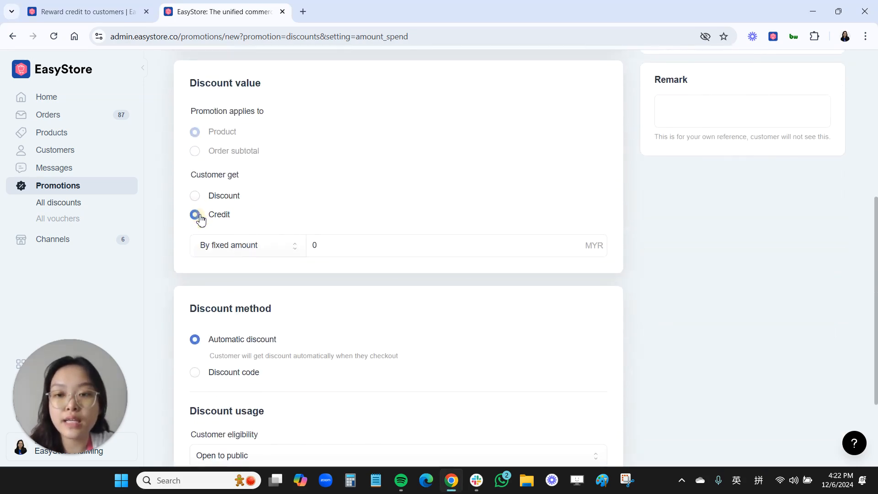
click(233, 249)
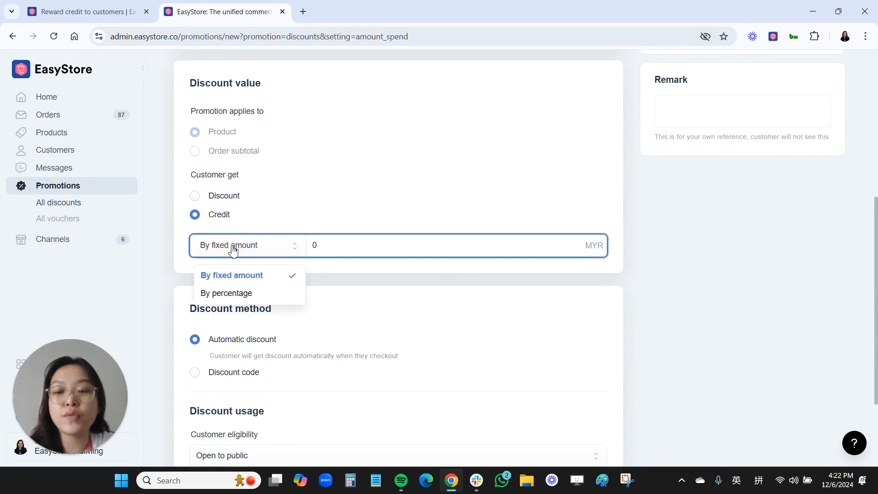
click(234, 279)
click(321, 245)
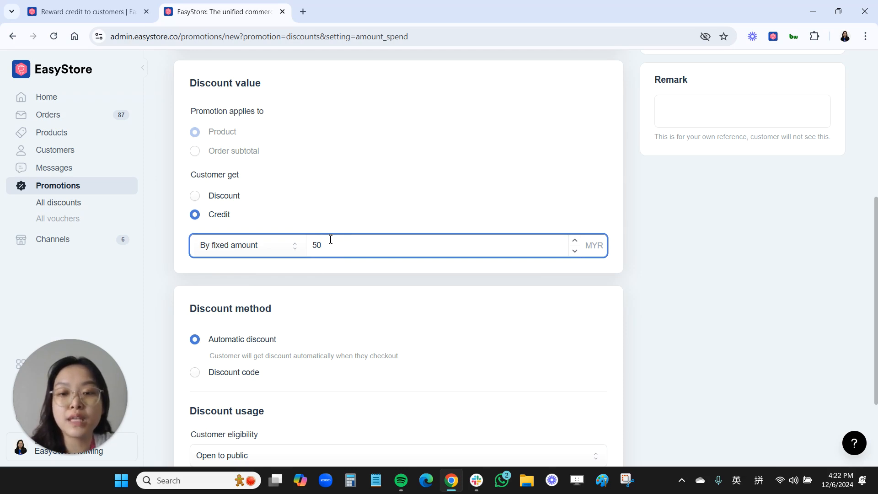
click(459, 96)
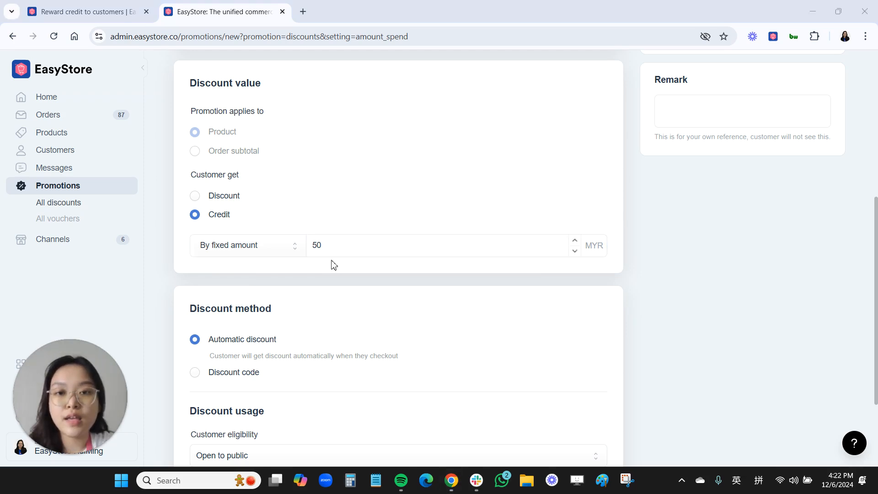
scroll(334, 266, down, 3)
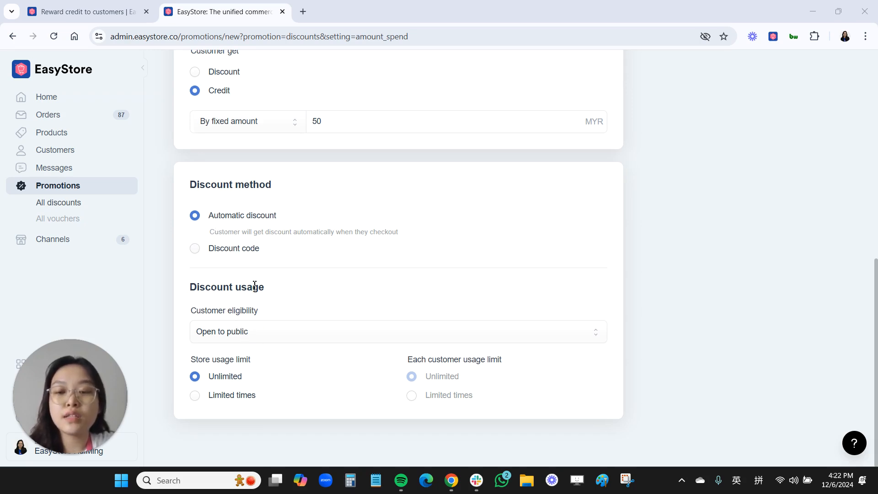
Make the discount eligible to all logged-in members, limited to 1 use per customer
click(254, 336)
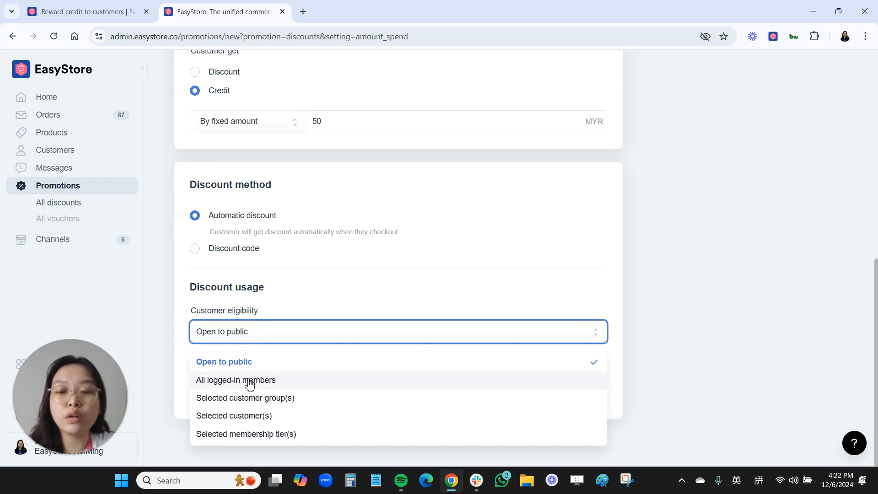
click(250, 384)
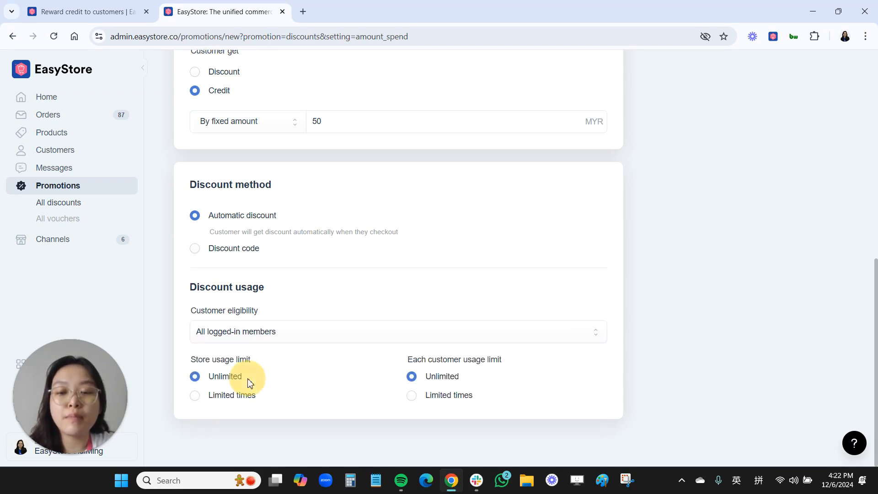
click(413, 397)
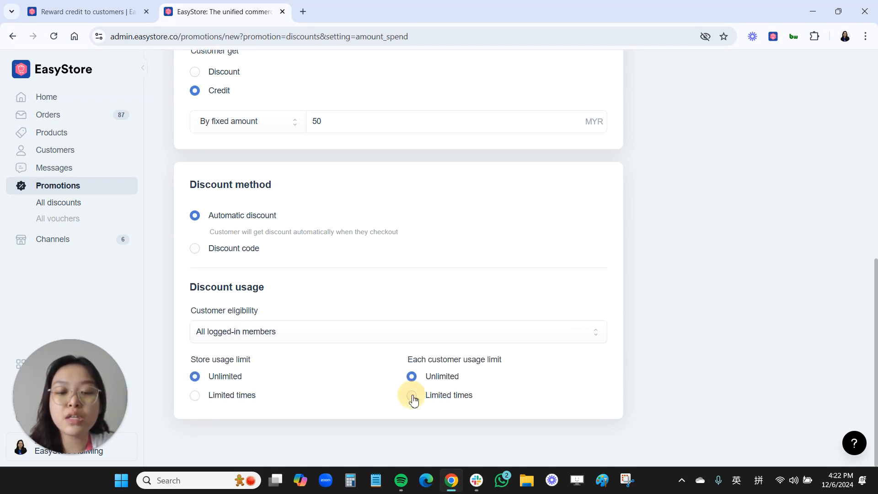
click(437, 416)
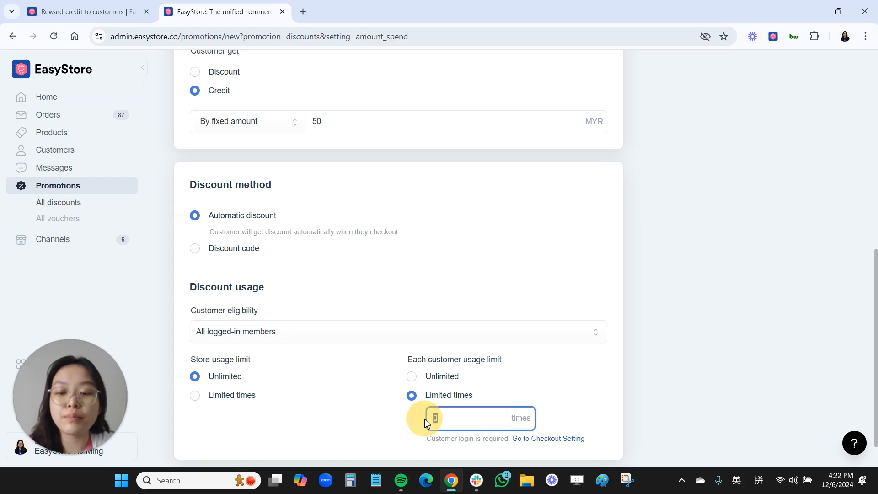
text(1)
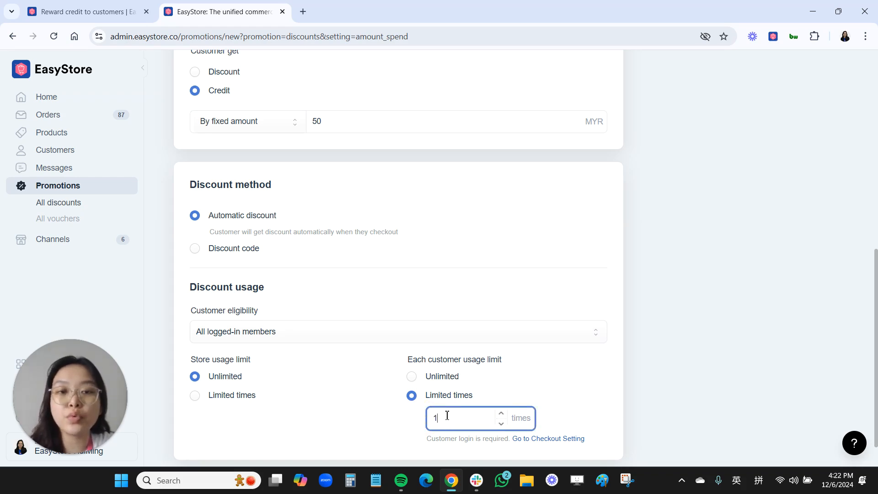
scroll(361, 245, up, 9)
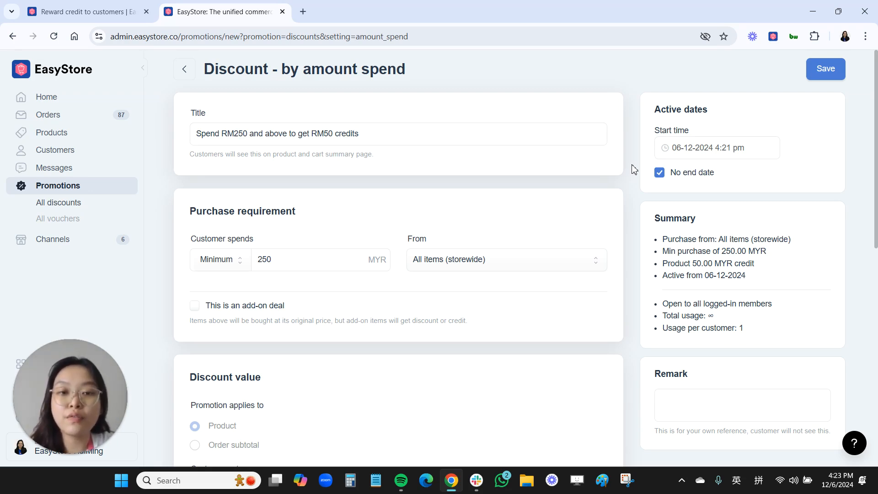
Save the 'Spend RM250 and above to get RM50 credits' discount
key(ctrl+shift+d)
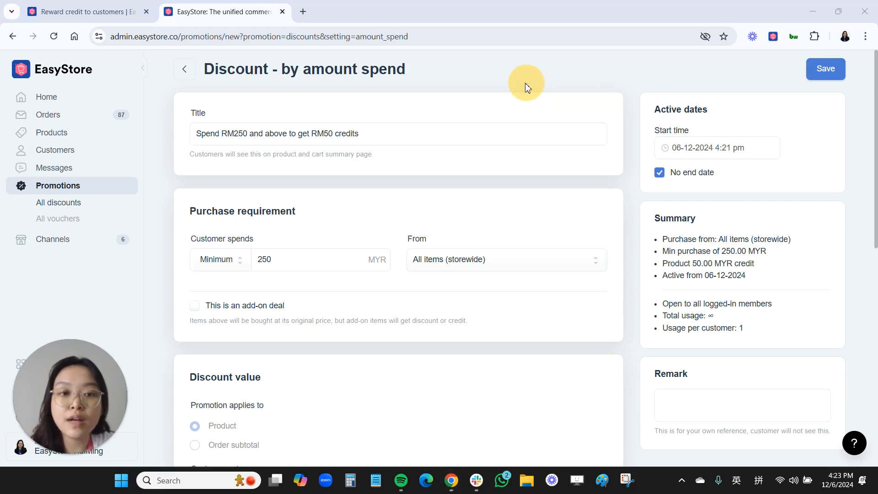
click(828, 70)
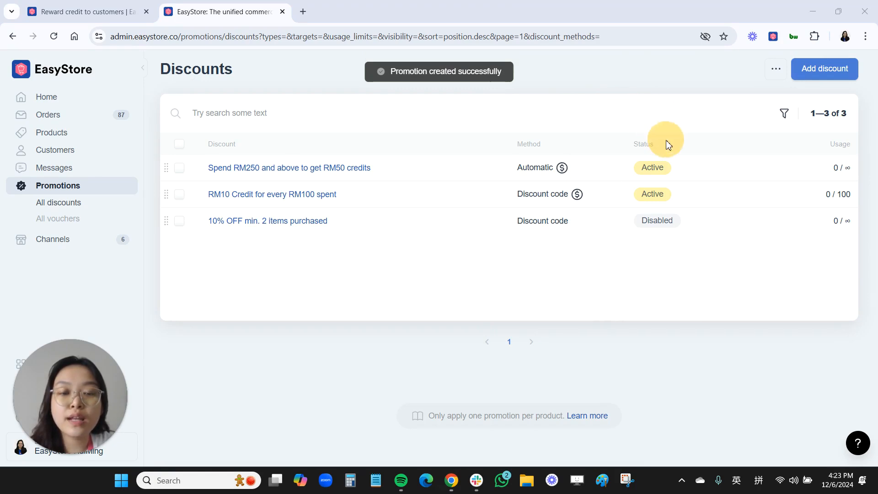
Open the RM50 credit discount's details from the Discounts list and start editing it
click(339, 172)
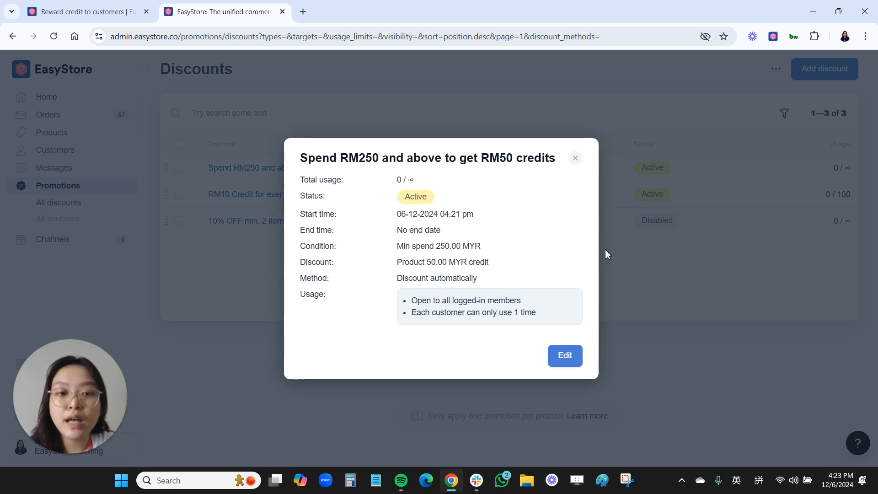
click(606, 236)
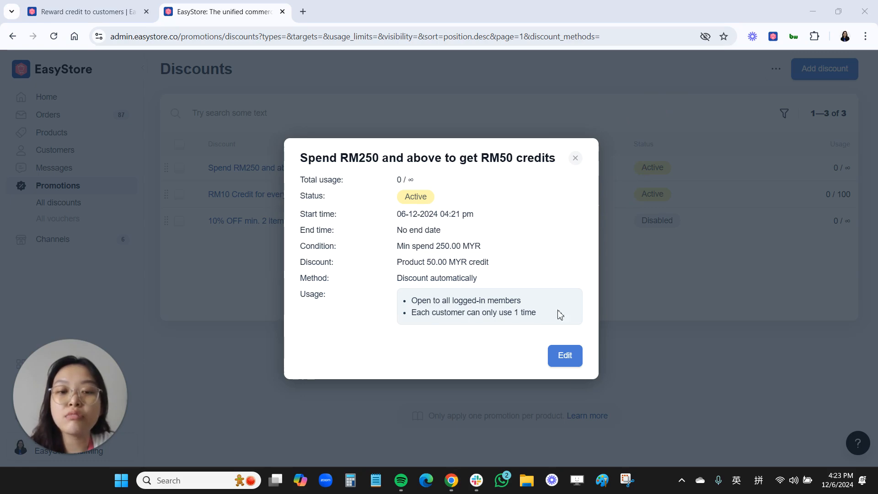
click(564, 356)
Change the credit amount from 50 to 30 MYR
scroll(366, 318, down, 7)
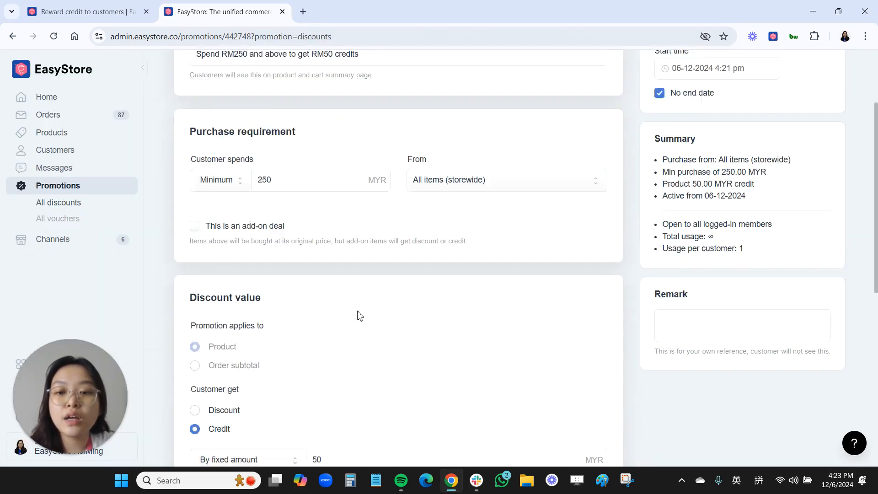
click(317, 247)
drag(317, 248, 310, 250)
text(3)
Retitle the discount 'Spend RM250 and above to get RM30 credits' and save it
scroll(366, 270, up, 6)
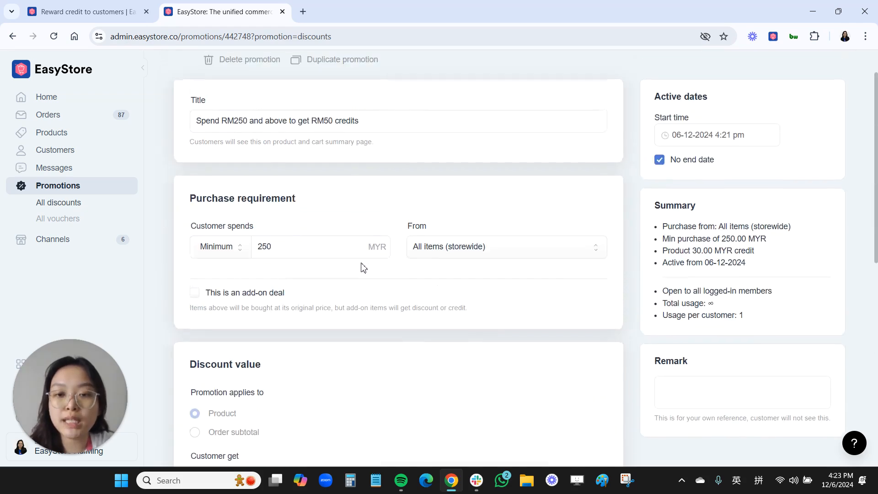
click(328, 121)
key(BackSpace)
text(3)
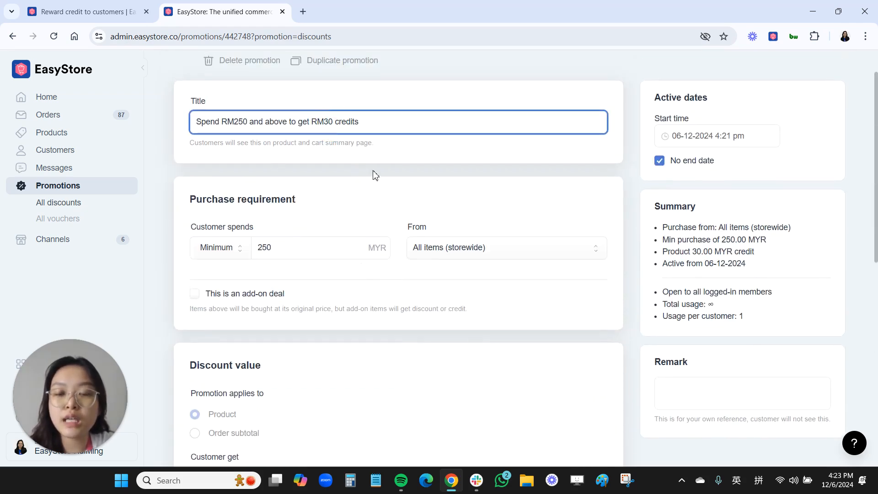
scroll(381, 293, down, 5)
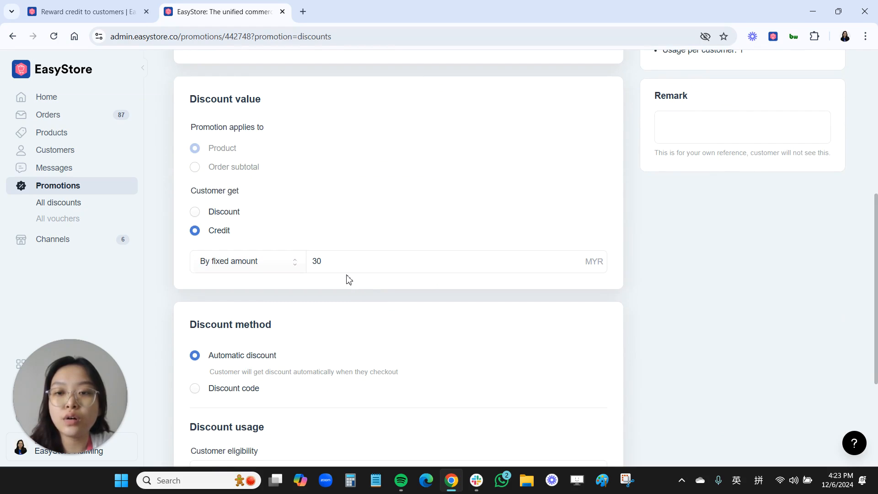
scroll(356, 265, down, 3)
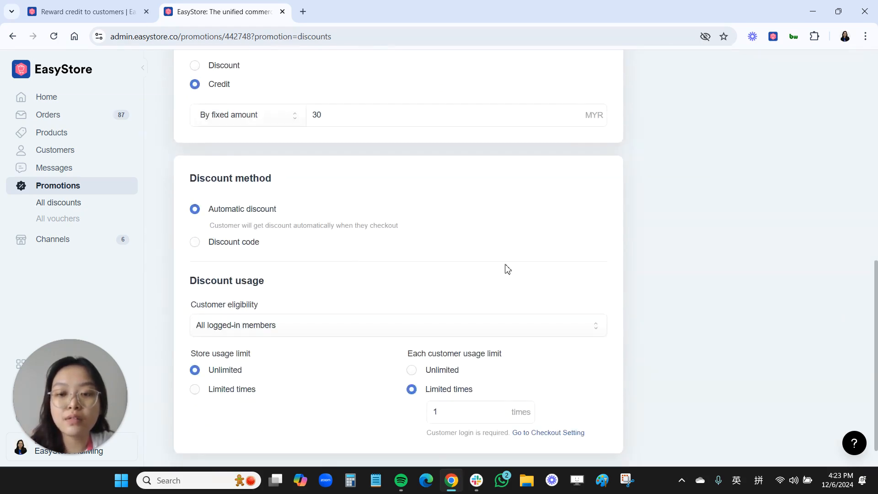
scroll(700, 110, up, 10)
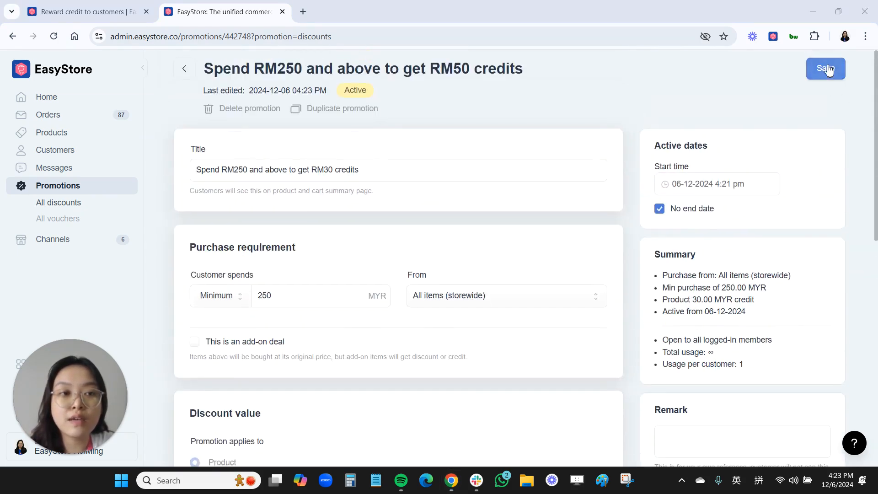
click(821, 69)
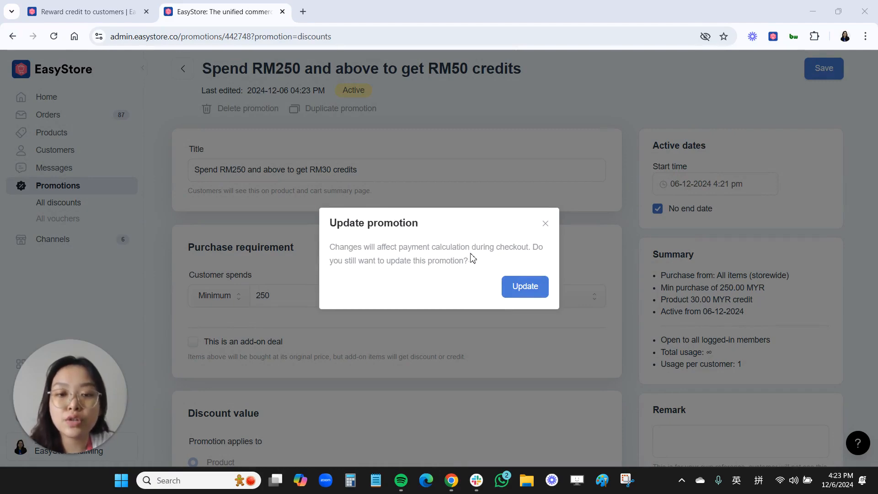
Confirm the update, then view the RM30 credit discount's details from the Discounts list
click(517, 294)
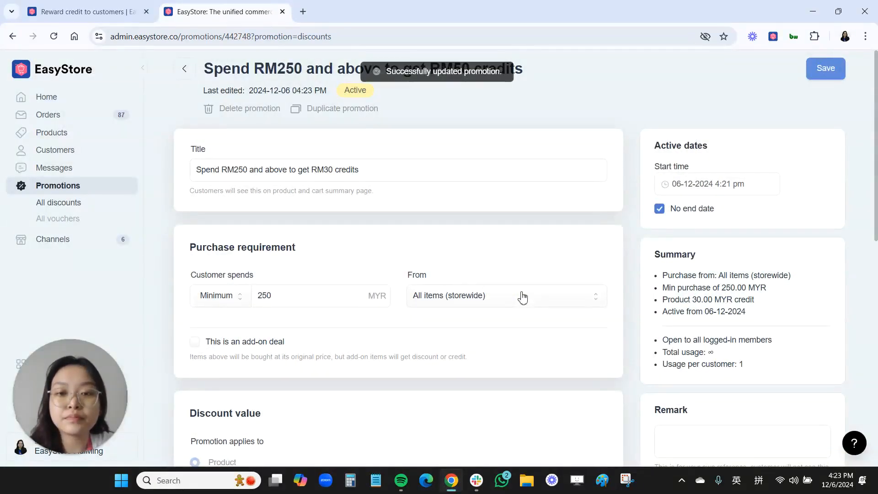
click(184, 68)
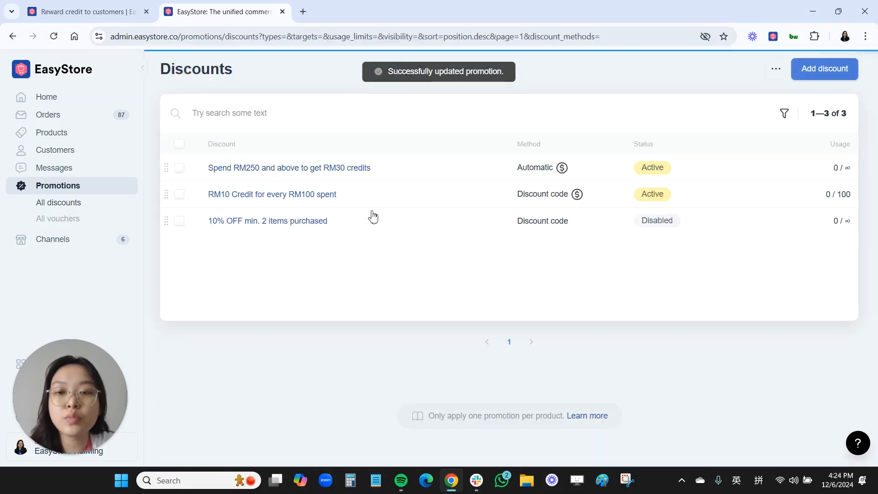
click(330, 168)
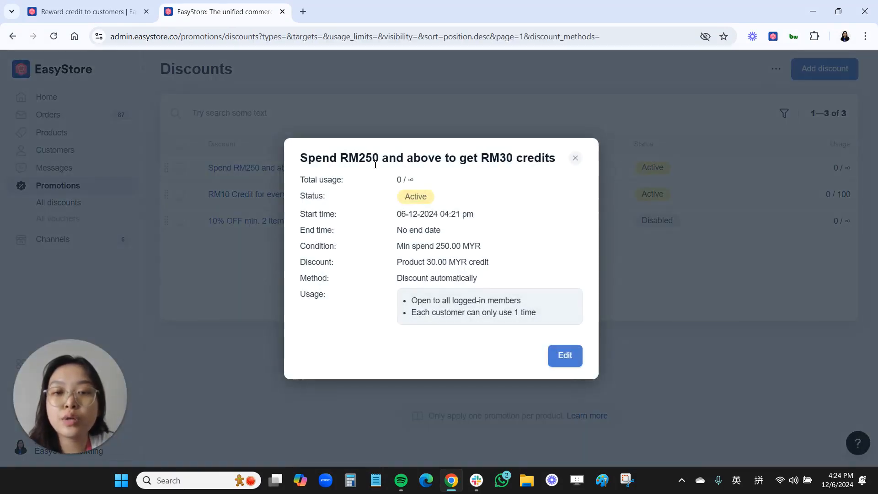